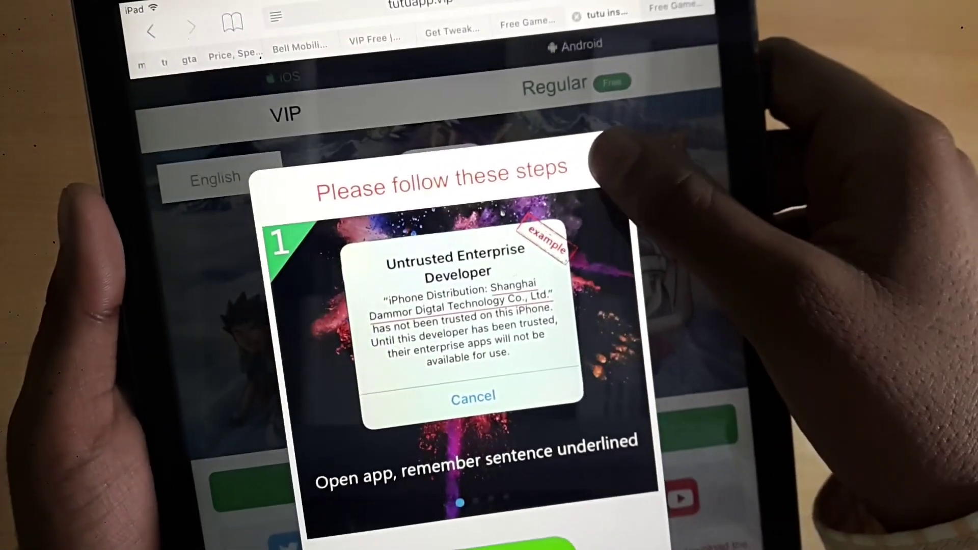
Dismiss the TutuApp setup popup and launch TutuApp from the home screen.
click(600, 77)
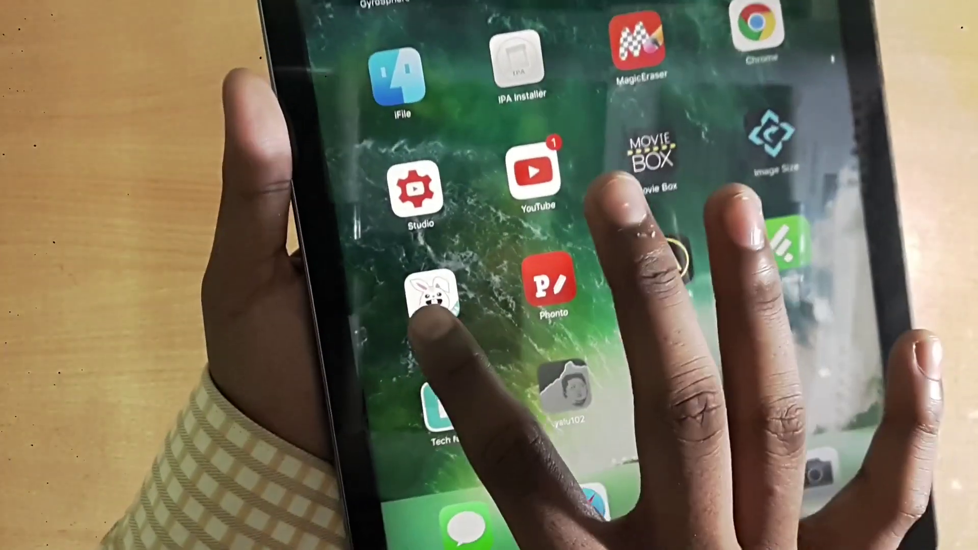
click(432, 294)
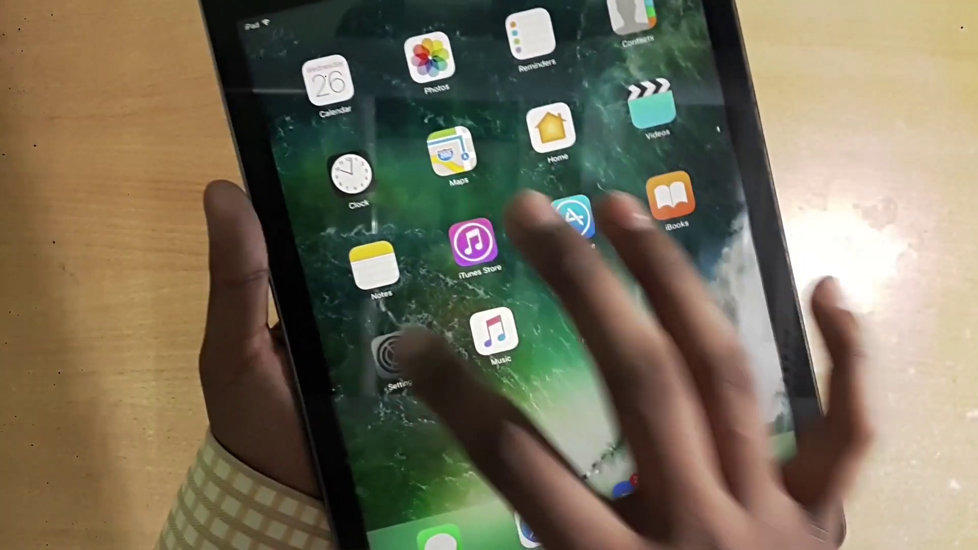
Open the iPad Settings app to trust the TutuApp enterprise developer.
click(573, 218)
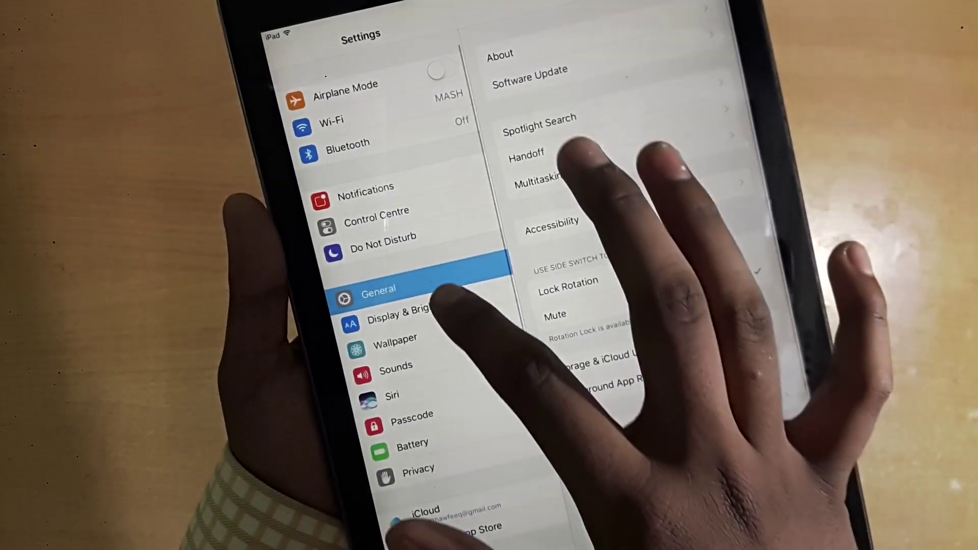
scroll(612, 306, down, 5)
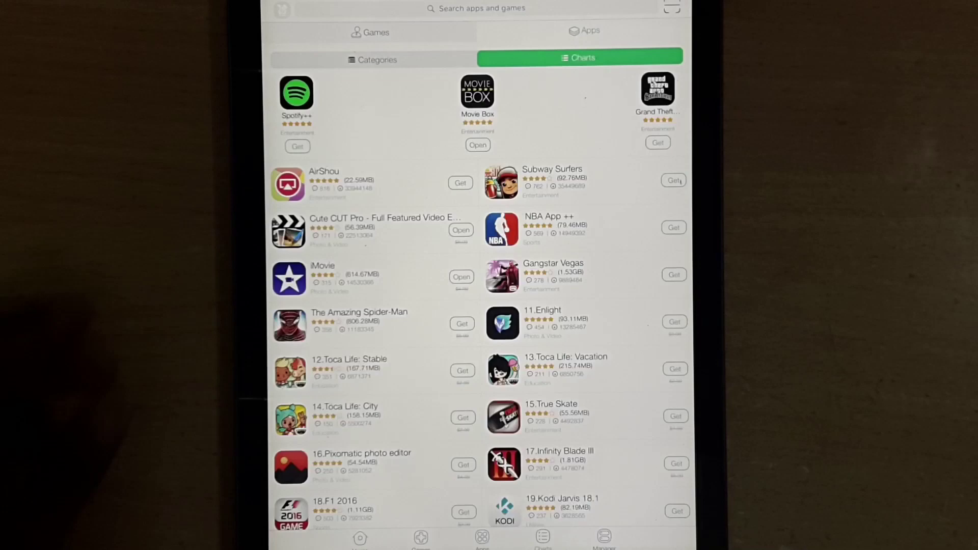
View the Cute CUT Pro detail page, confirm it's installed, and return to Charts.
click(305, 230)
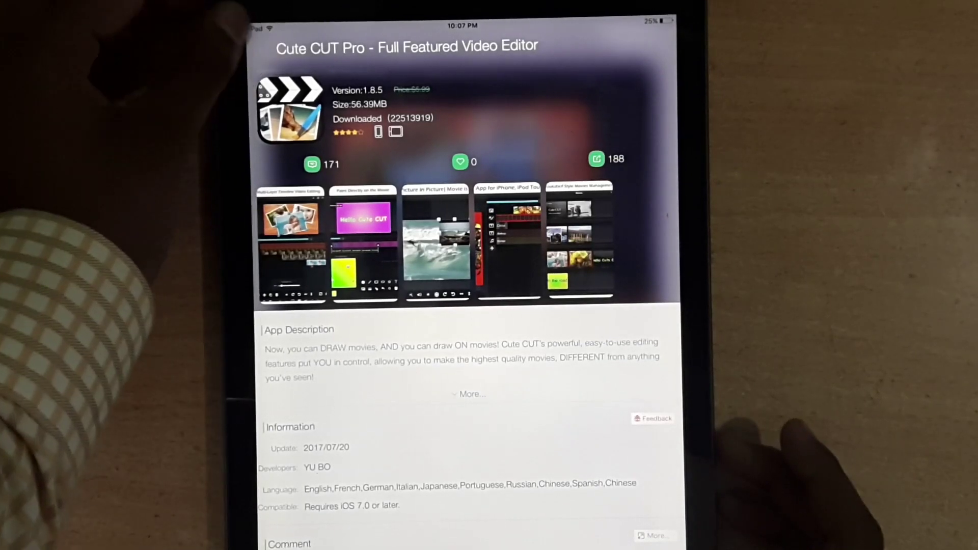
click(260, 47)
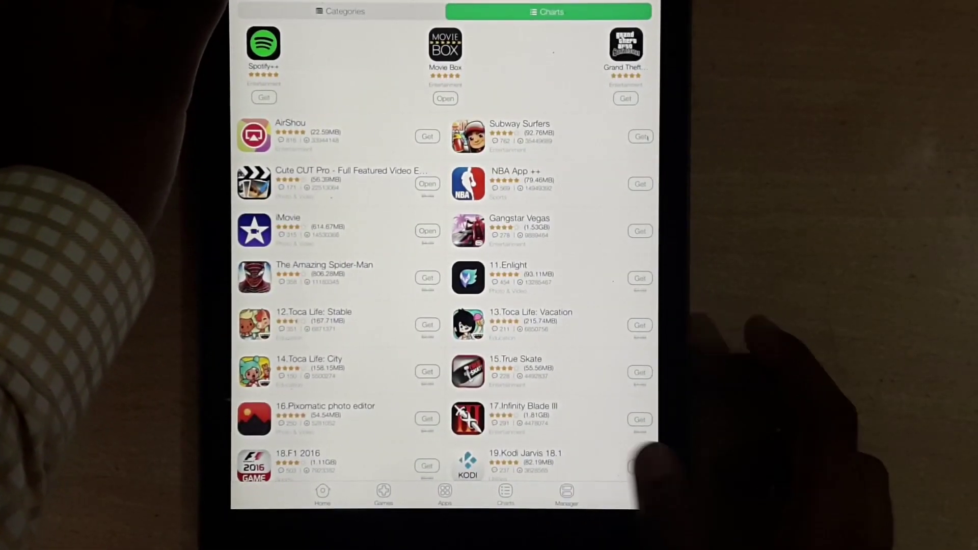
Confirm iMovie and Cute CUT Pro in the Manager's downloaded apps, then go Home.
click(567, 493)
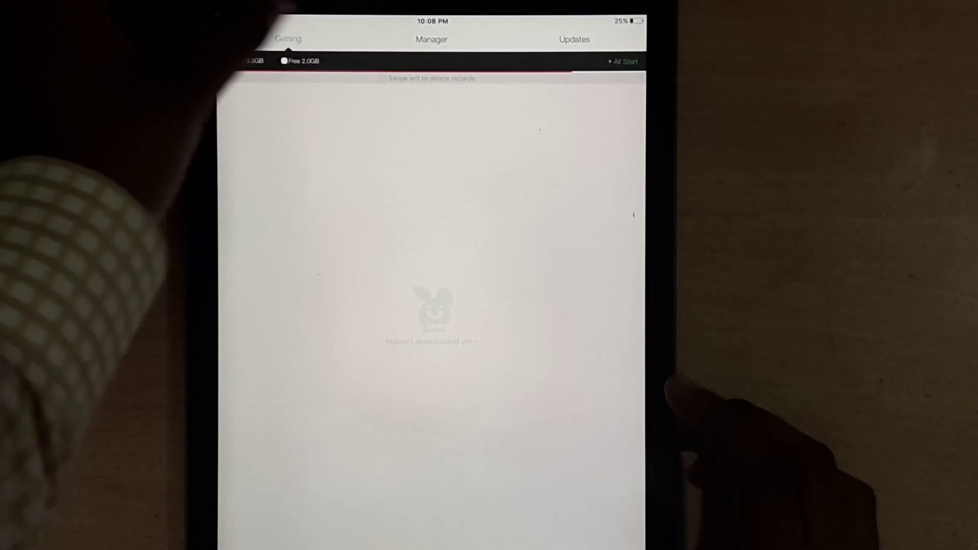
click(432, 39)
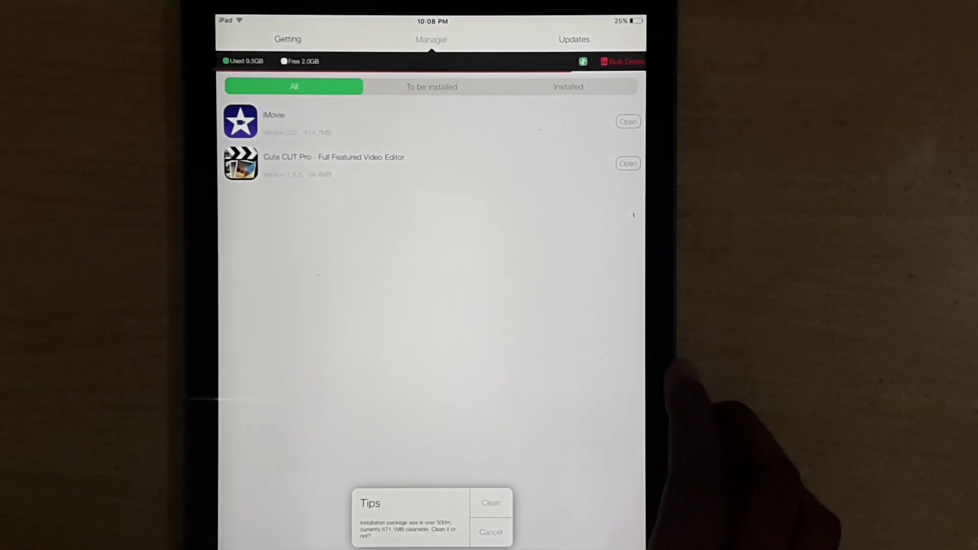
key(super)
Swipe to the home screen page showing the Cute CUT Pro and iMovie icons.
mouse_move(502, 404)
mouse_down()
mouse_move(306, 413)
mouse_move(415, 393)
mouse_move(634, 415)
mouse_up()
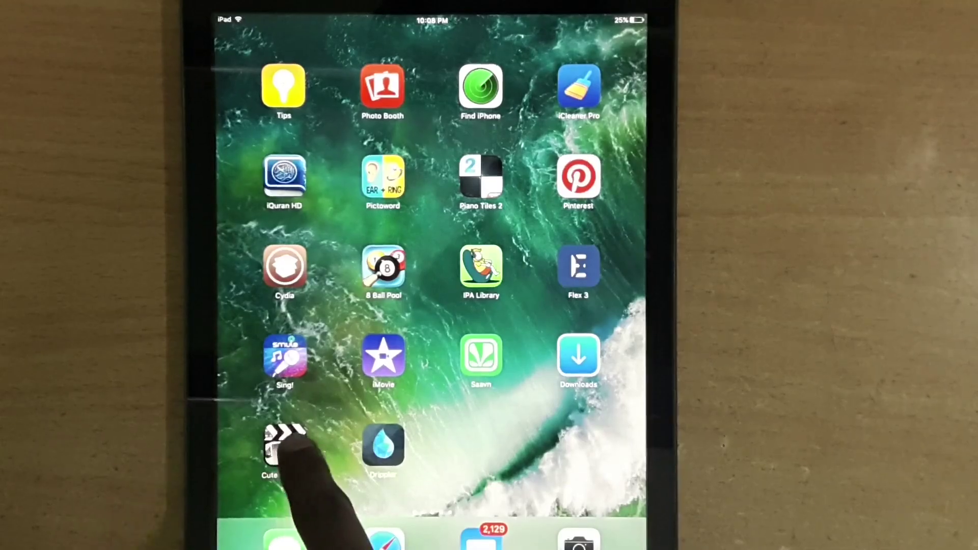